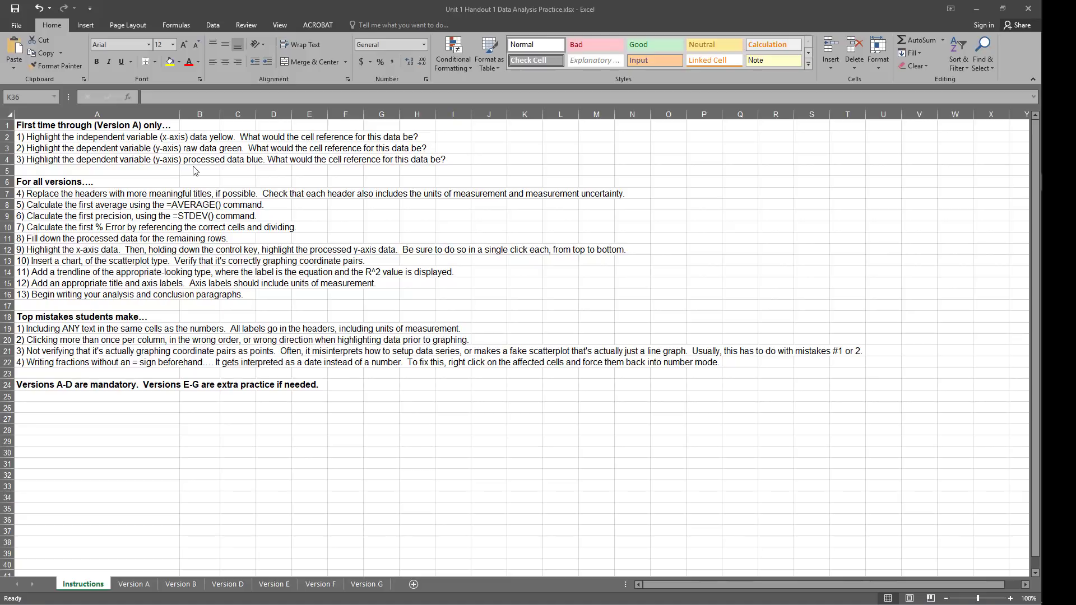
Open the Version A sheet with the lightbulb voltage data.
click(138, 586)
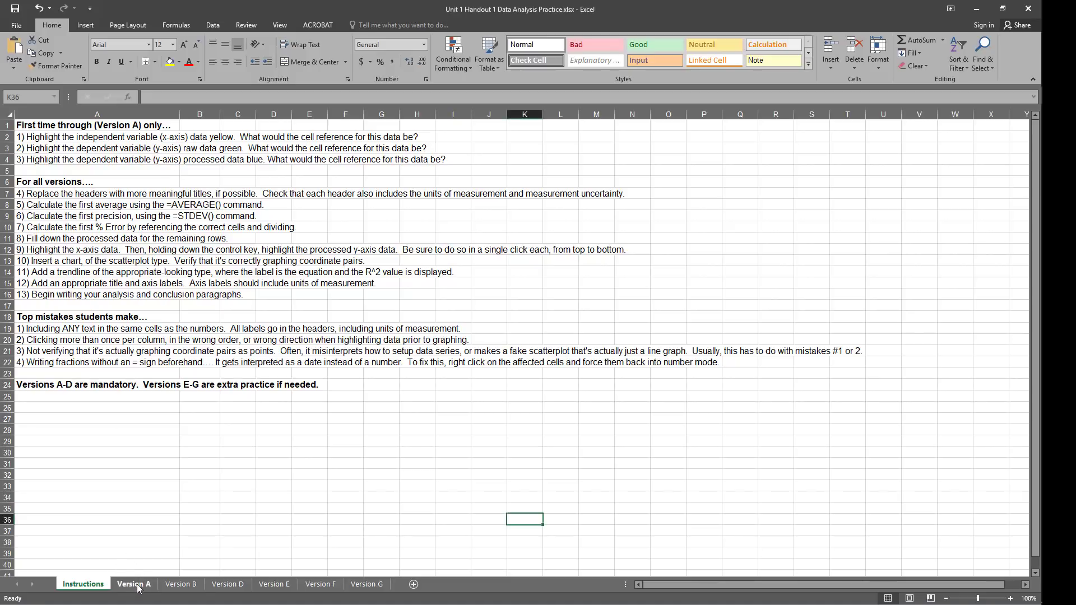
click(344, 384)
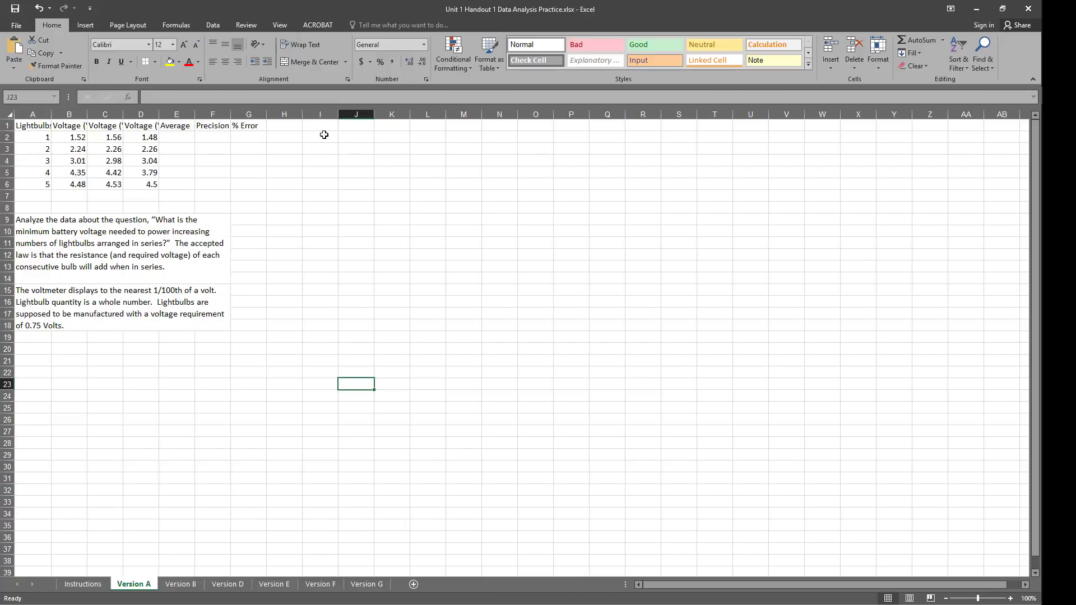
Enter example labels X and Y in cells I1 and J1, and clear both cells again.
click(318, 125)
text(X)
key(Tab)
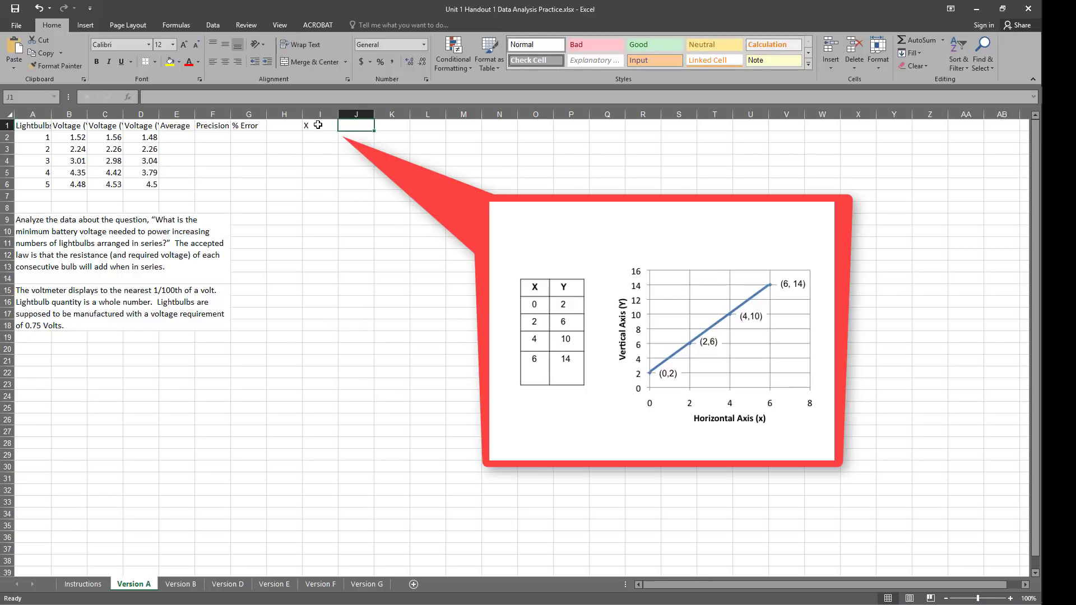
text(Y)
key(Tab)
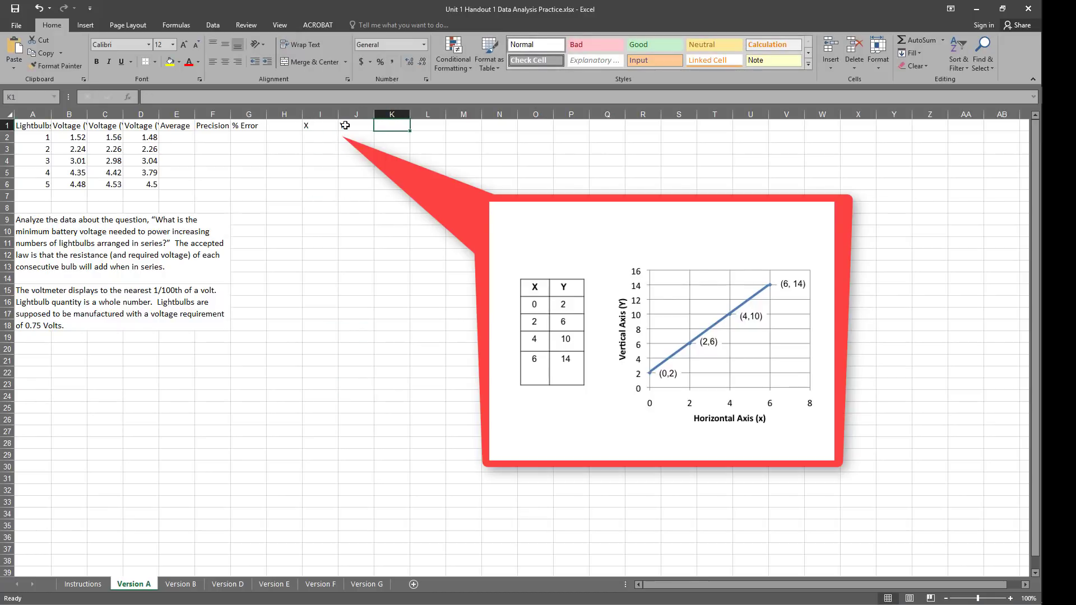
drag(319, 125, 353, 126)
key(Delete)
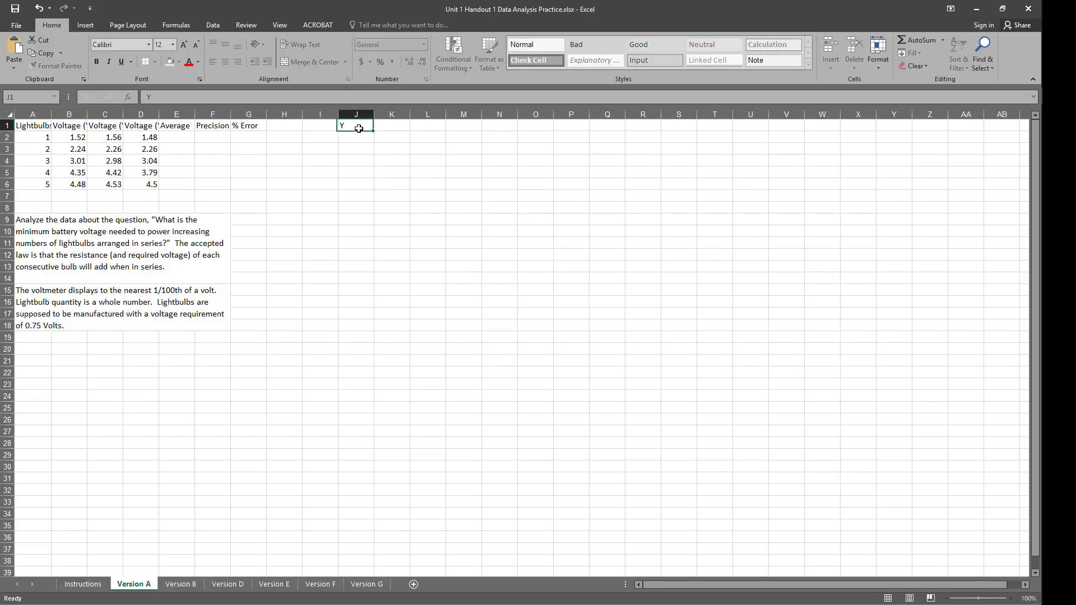
click(348, 223)
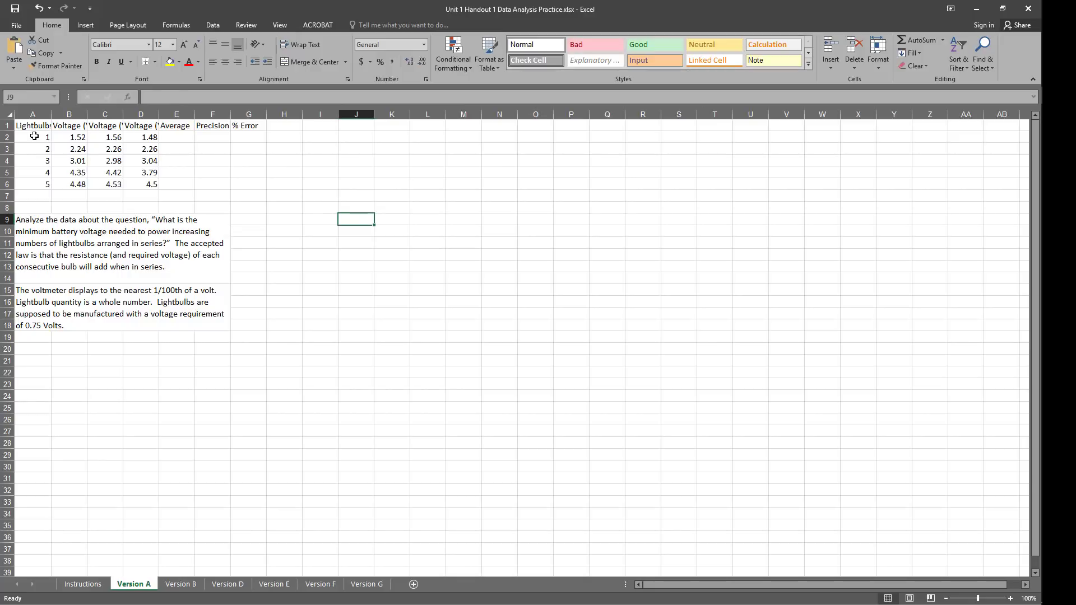
Highlight the independent-variable lightbulb data in A2:A6 with a yellow fill.
drag(34, 136, 36, 184)
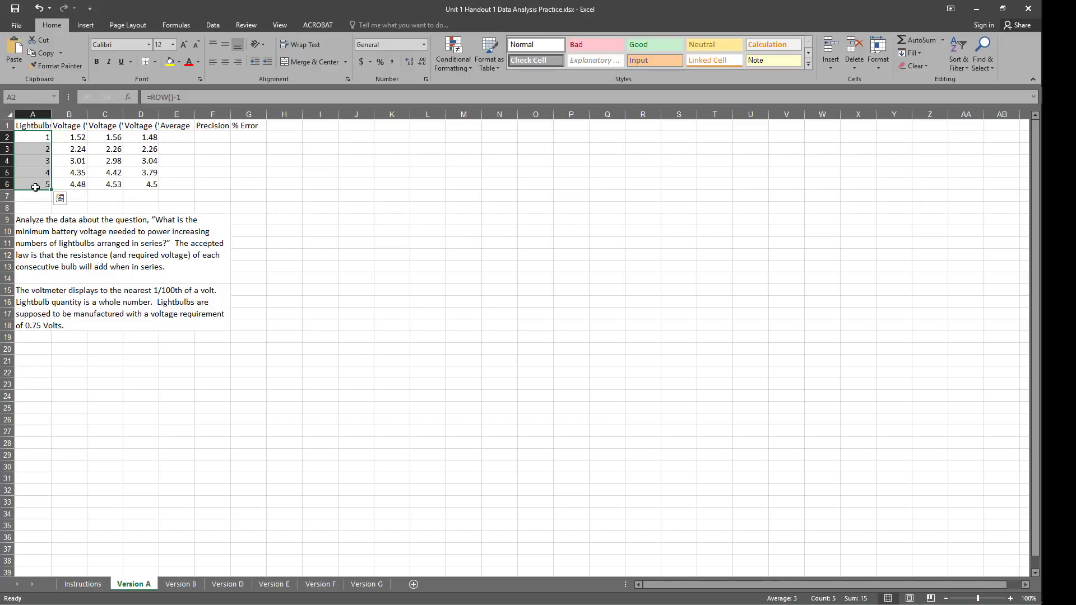
click(169, 63)
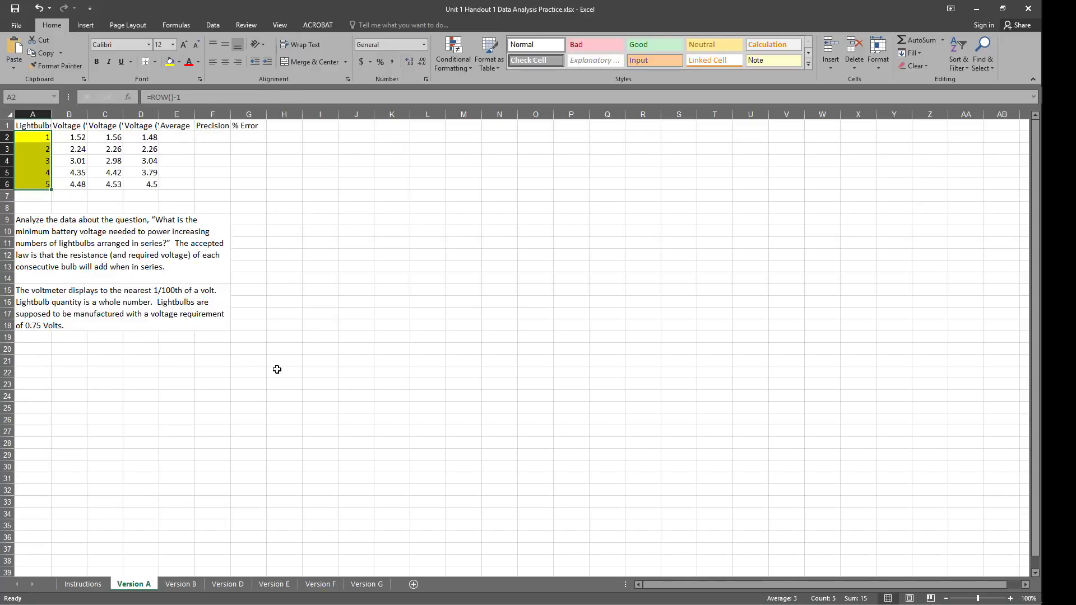
click(207, 419)
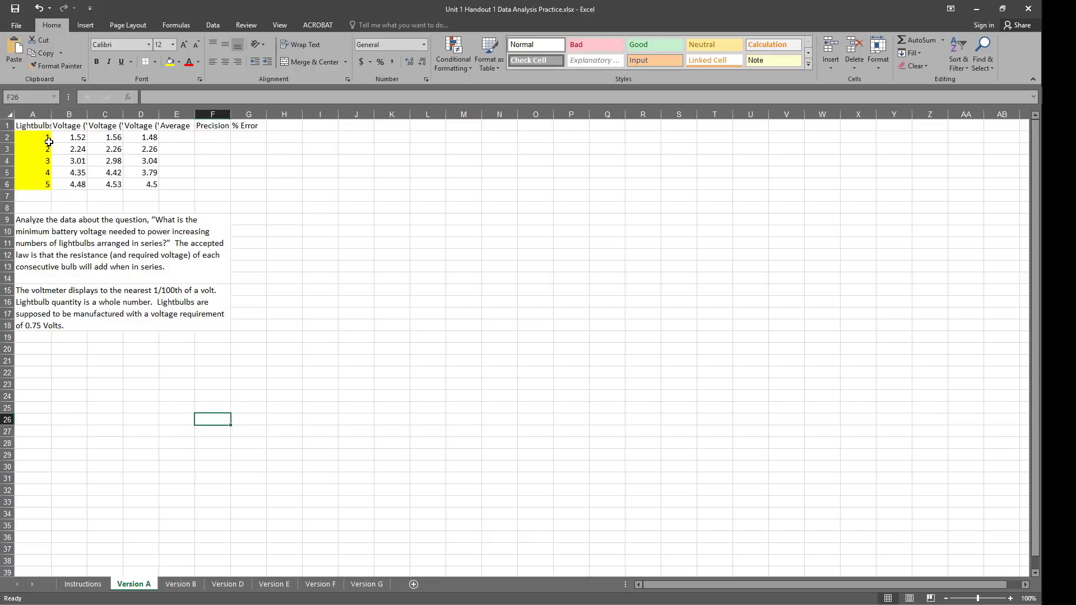
Highlight the raw voltage data of all three trials in B2:D6 with a light green fill.
drag(79, 138, 77, 191)
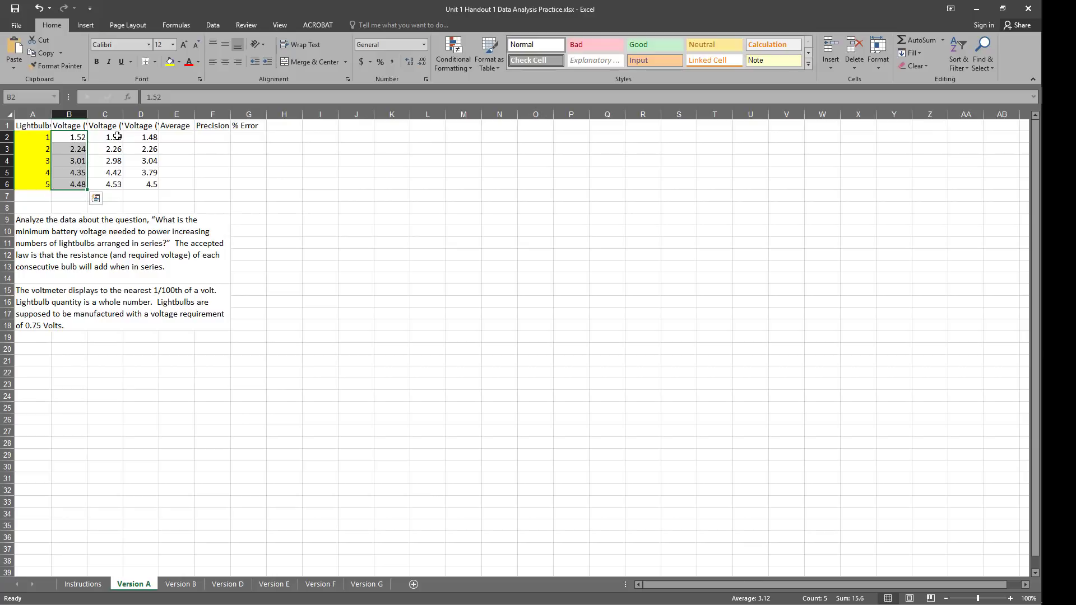
drag(117, 137, 115, 184)
drag(140, 138, 143, 186)
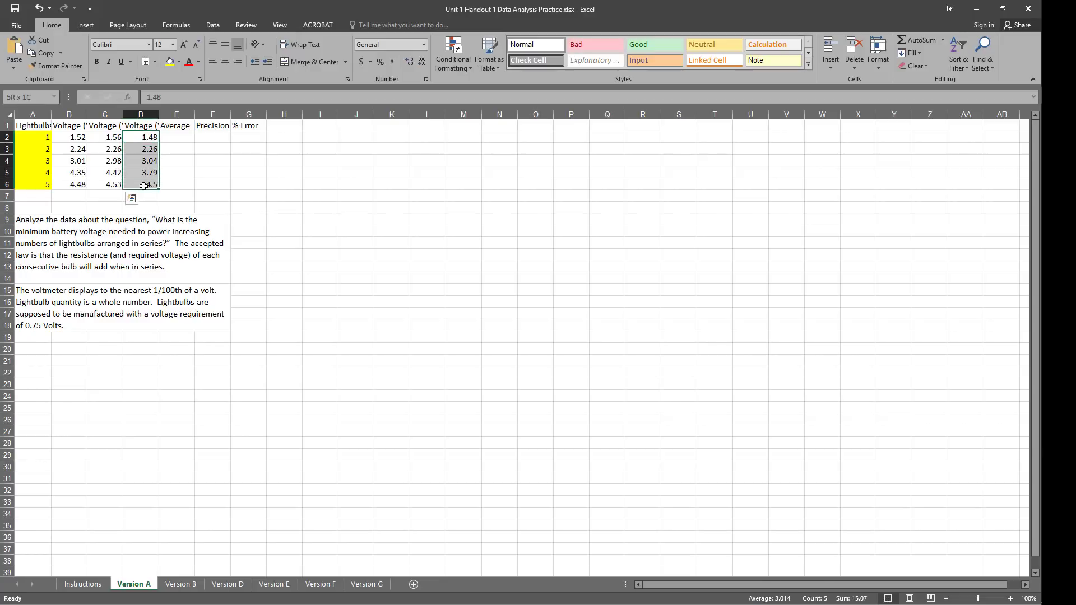
drag(70, 136, 143, 185)
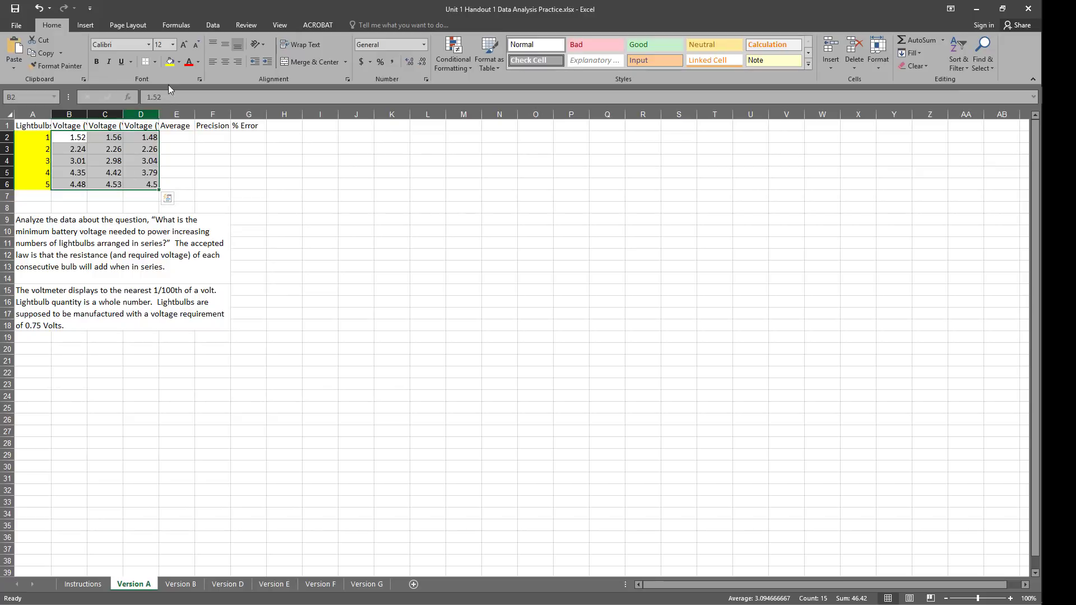
click(179, 62)
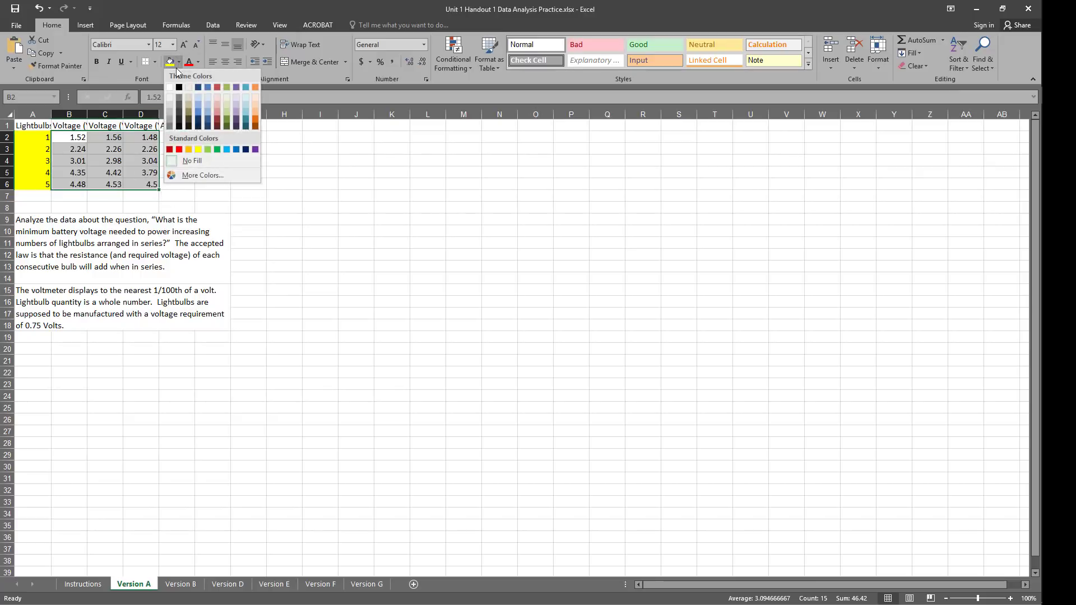
click(207, 149)
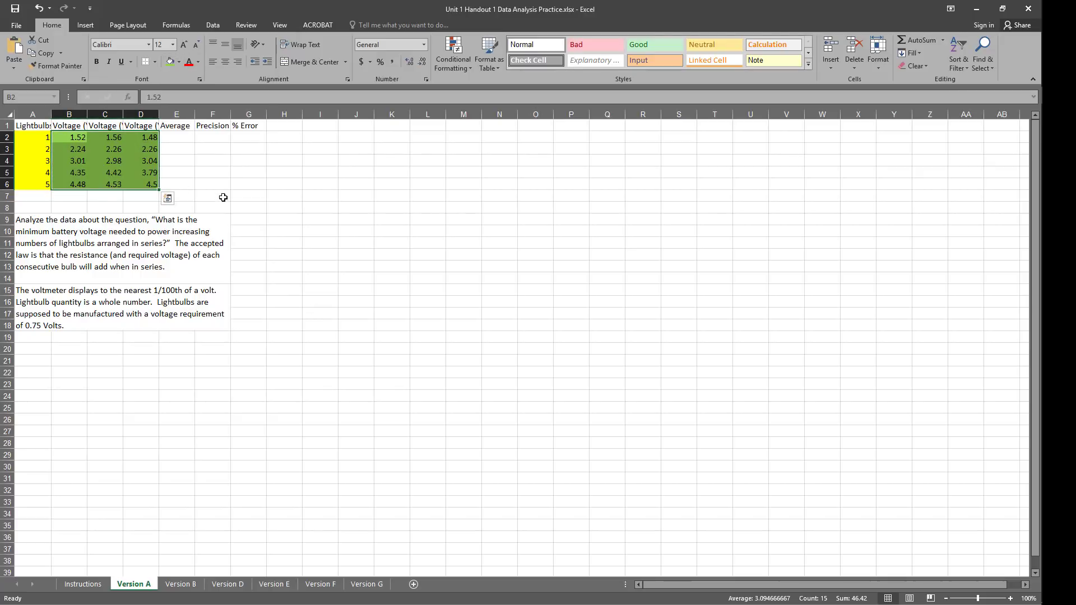
Highlight the processed-data cells E2:G6 under Average, Precision and % Error with a light blue fill.
click(179, 136)
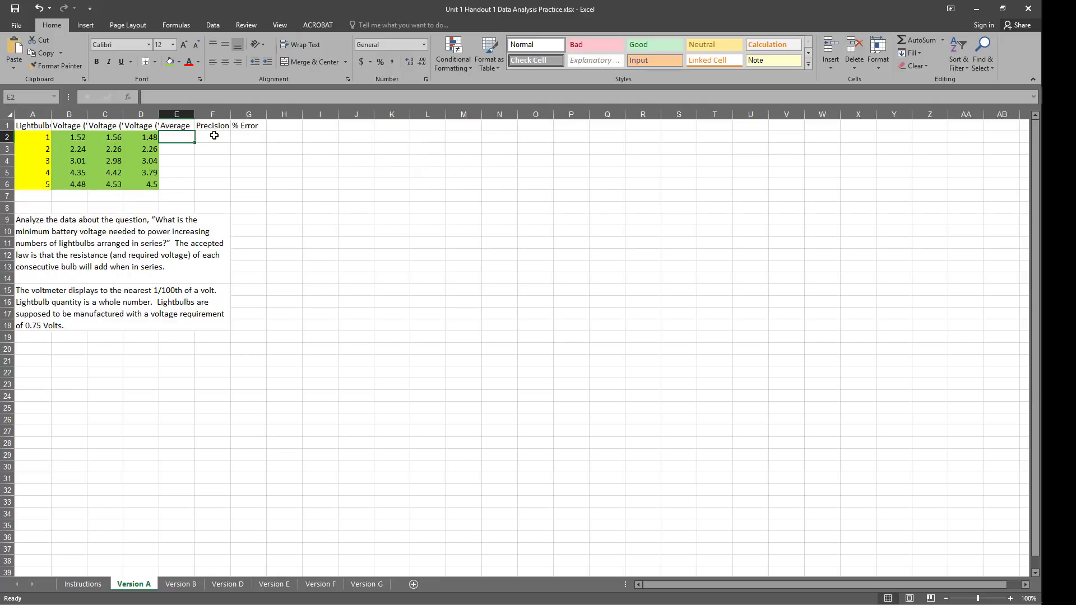
drag(179, 138, 178, 189)
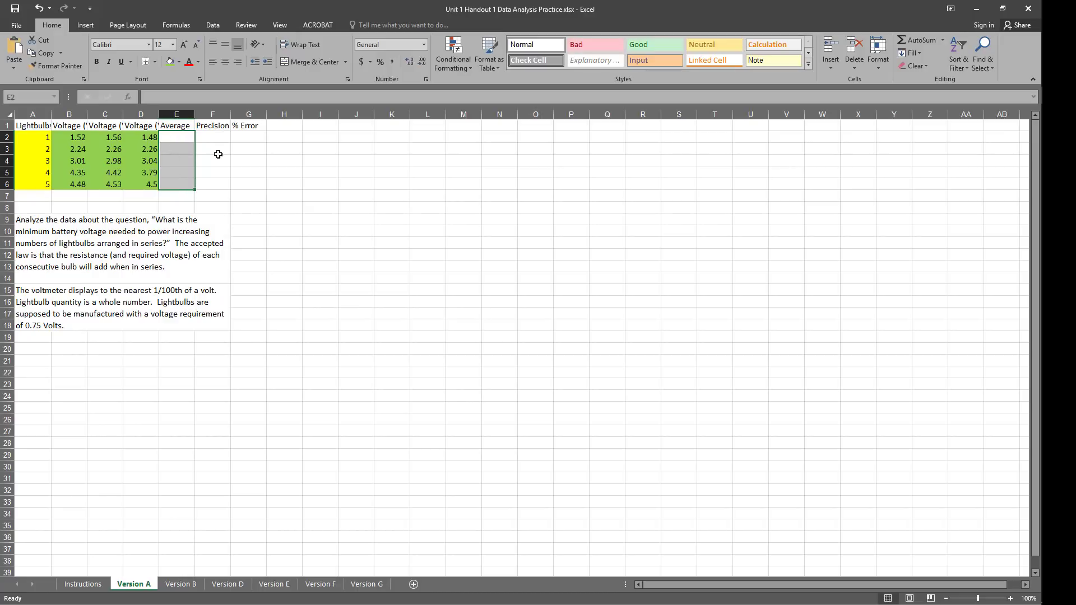
drag(216, 136, 240, 186)
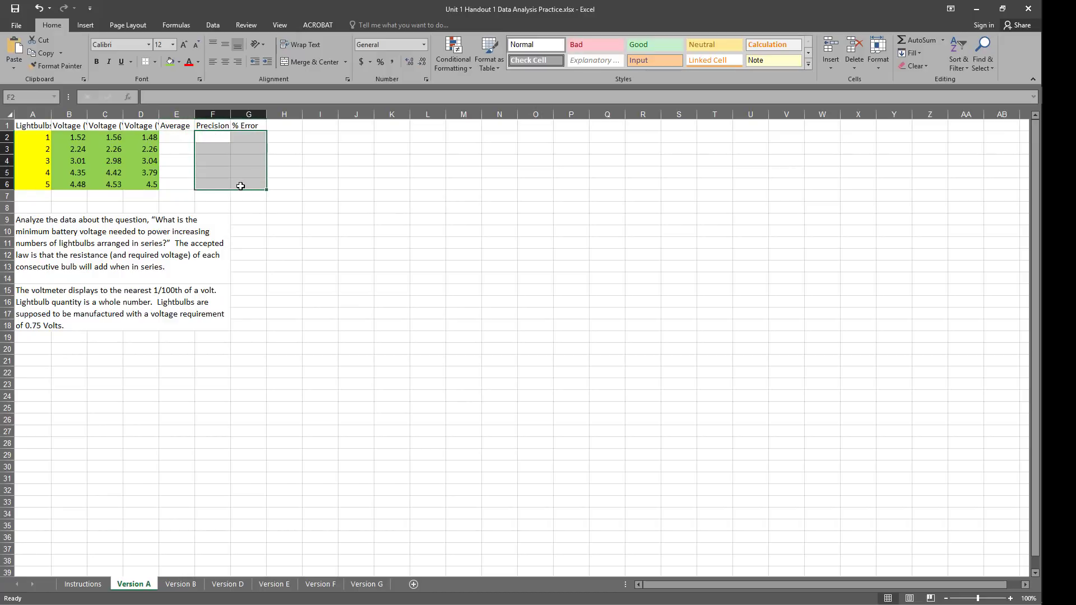
drag(176, 137, 246, 185)
click(179, 62)
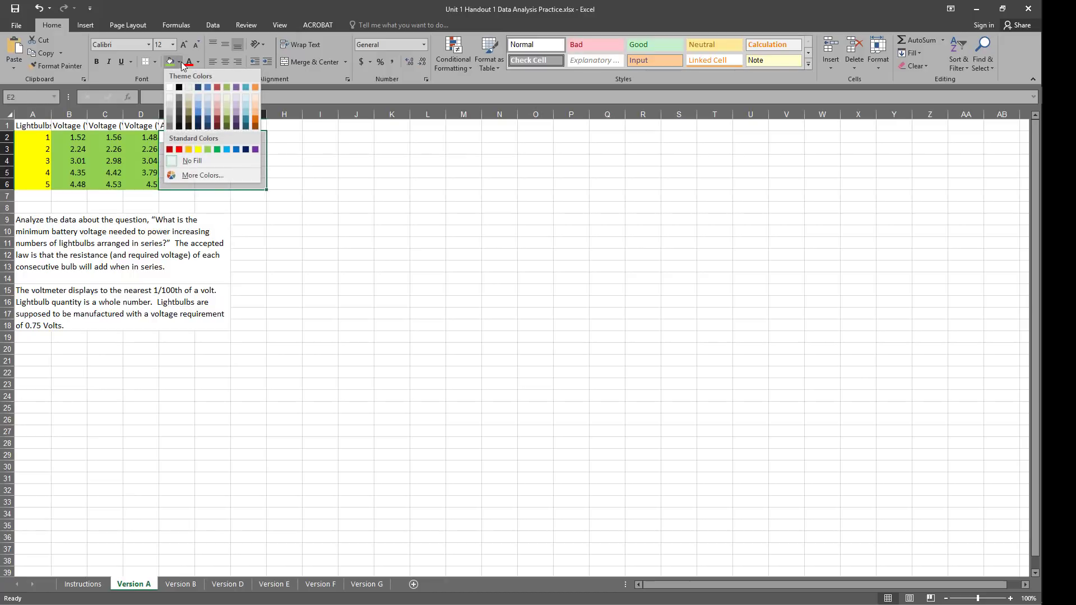
click(200, 98)
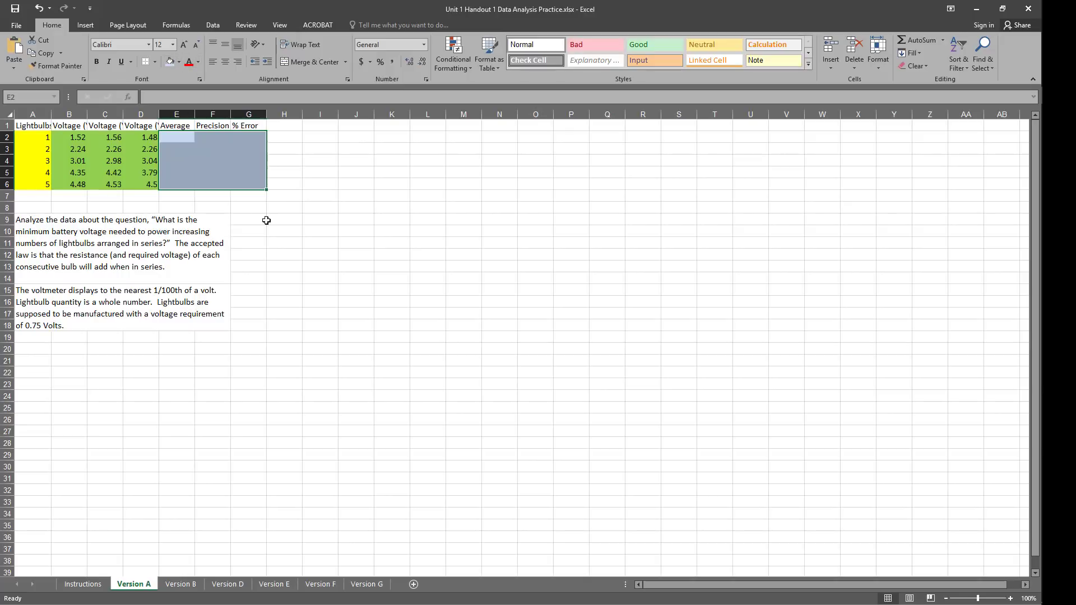
click(266, 221)
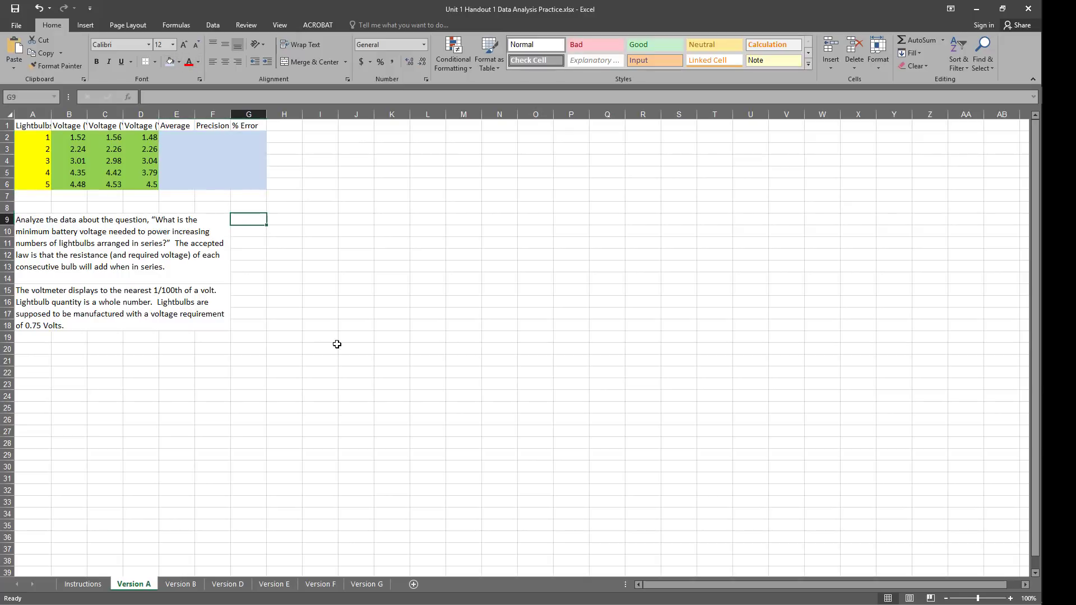
Check the header instruction on the Instructions sheet, and extend Version A's B1 header to "Voltage (V) +-0.005, Trial 1".
click(83, 584)
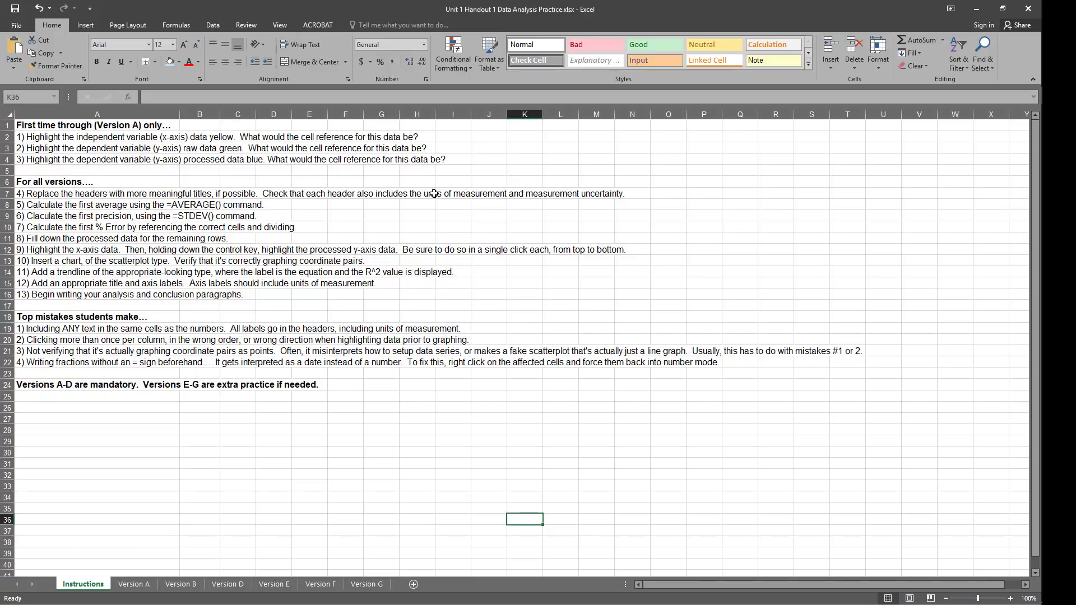
click(140, 582)
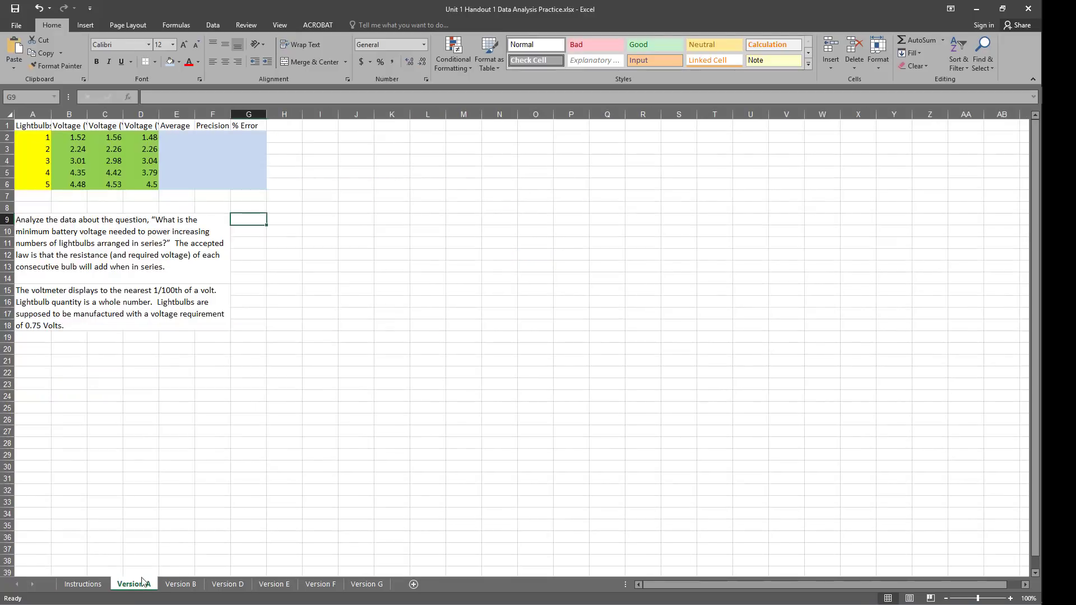
click(40, 126)
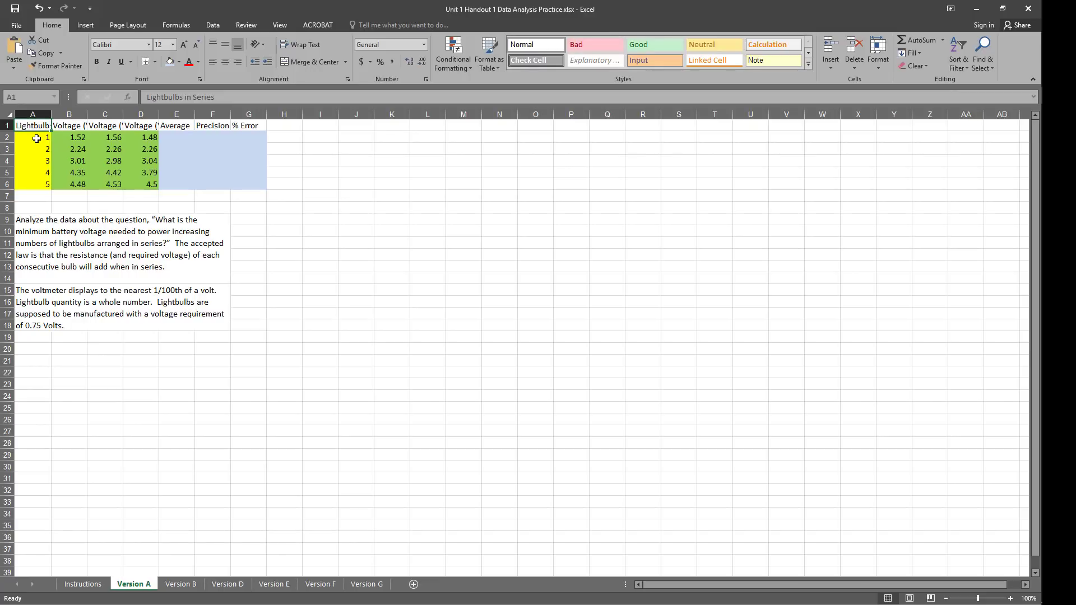
click(69, 126)
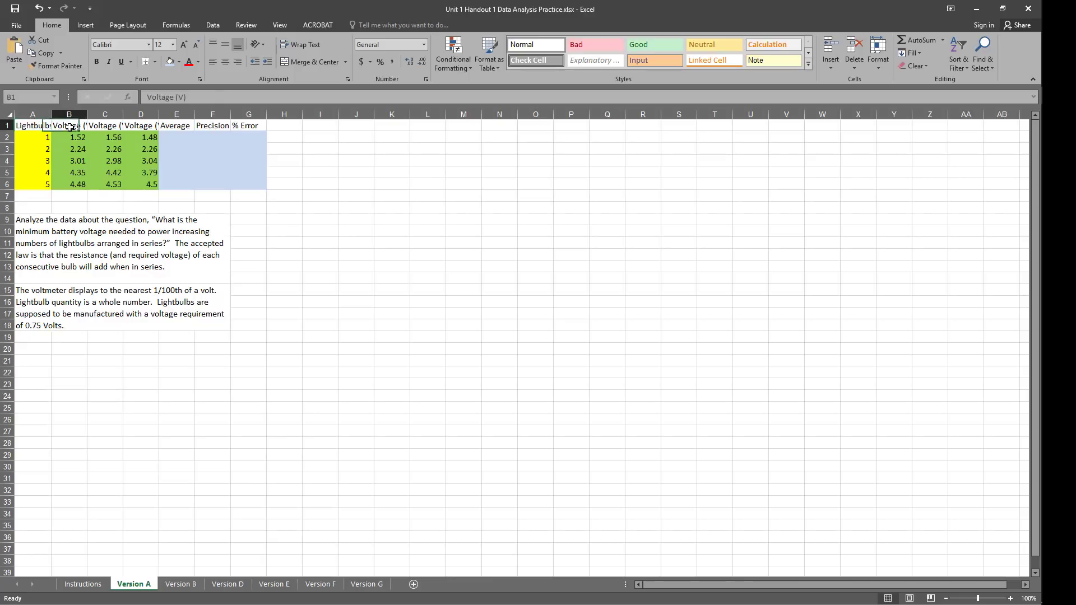
click(191, 97)
text(+)
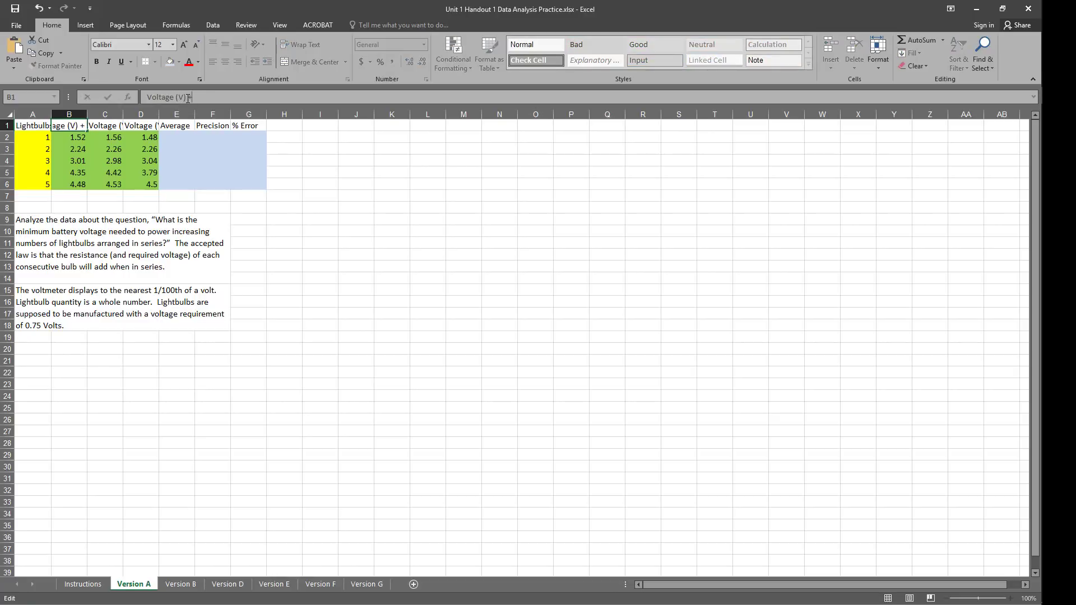
text(-0.)
text(005)
text(, T)
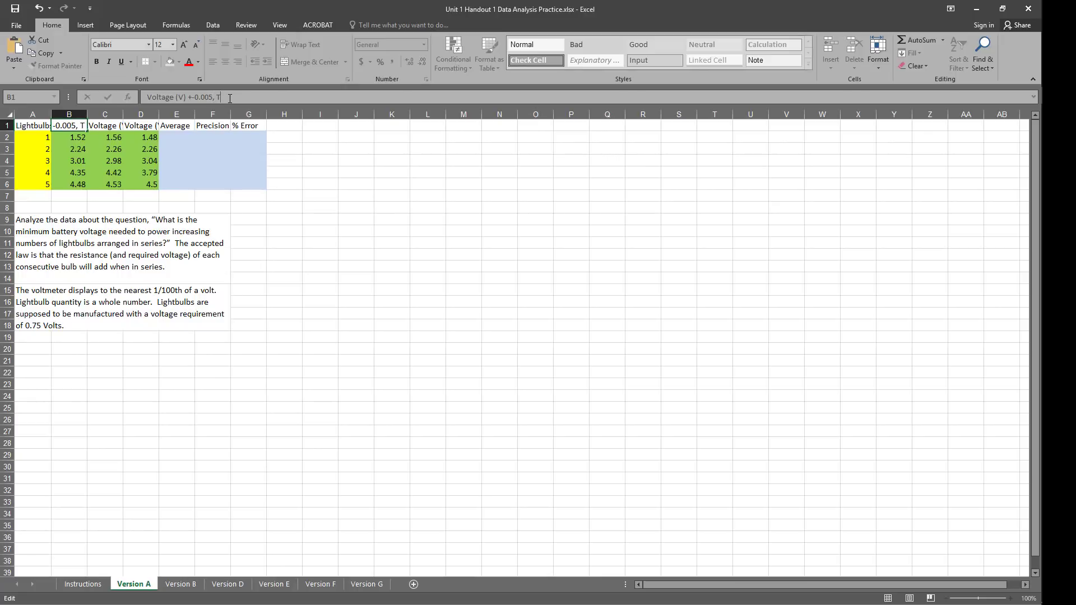
text(rial 1)
key(Return)
Add the +-0.005 measurement uncertainty and a trial label to the voltage header in C1.
click(102, 126)
click(205, 96)
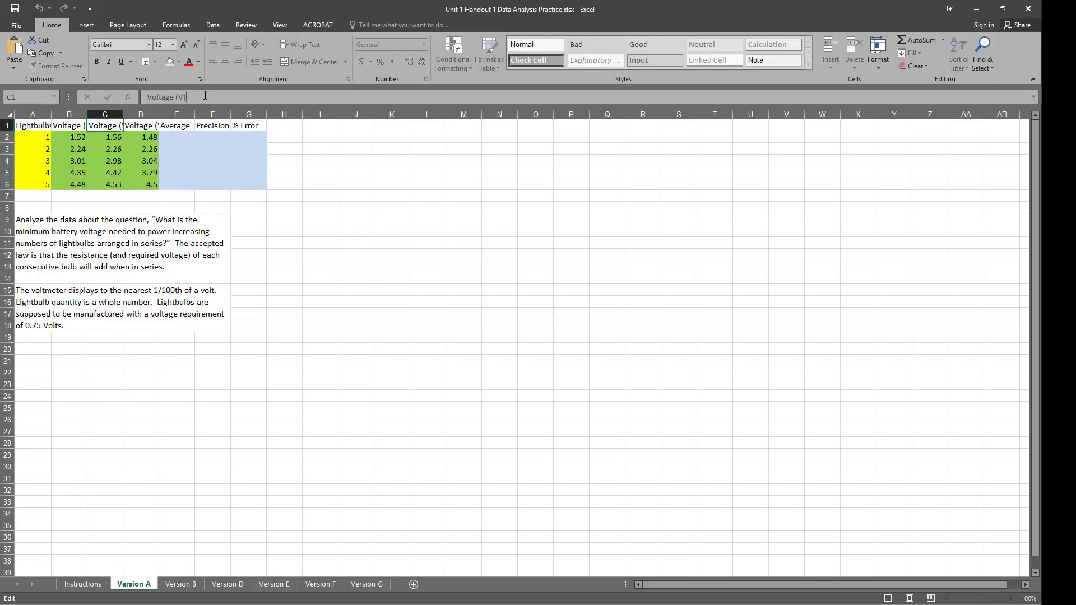
text(+-0.005, Trials)
key(Tab)
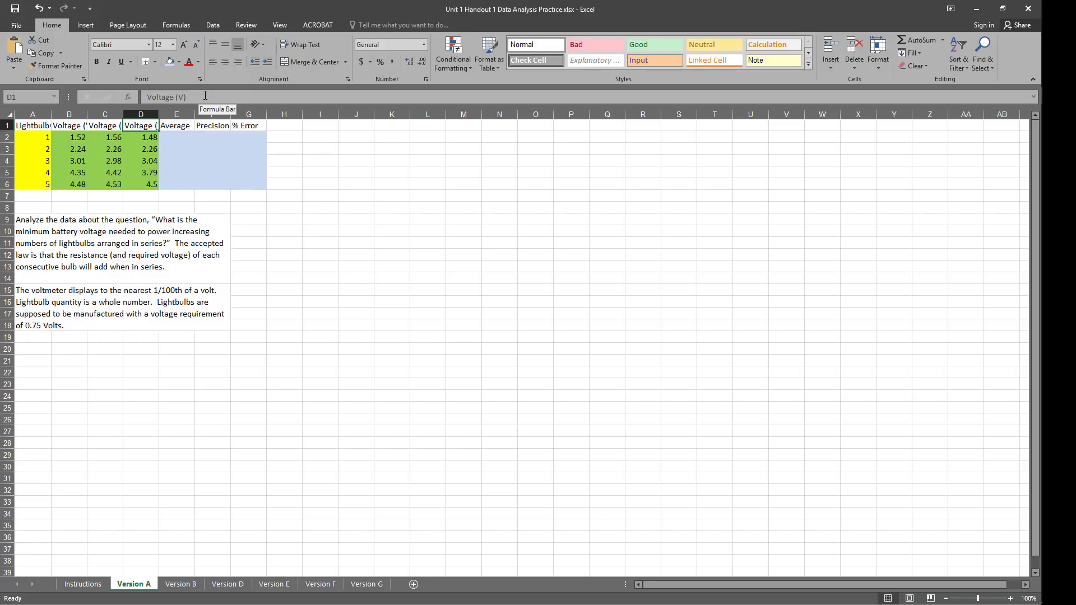
Extend the voltage header in D1 with the +-0.005 uncertainty and a trial label.
click(205, 97)
text(, )
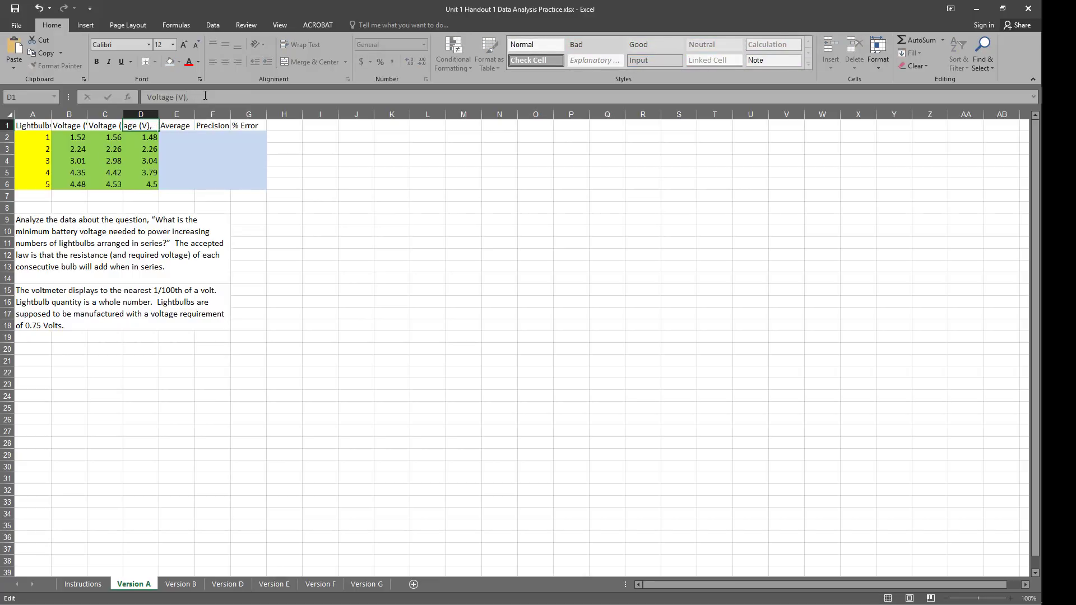
text(+-)
text(0.005)
text( Trial)
text( 1)
key(Tab)
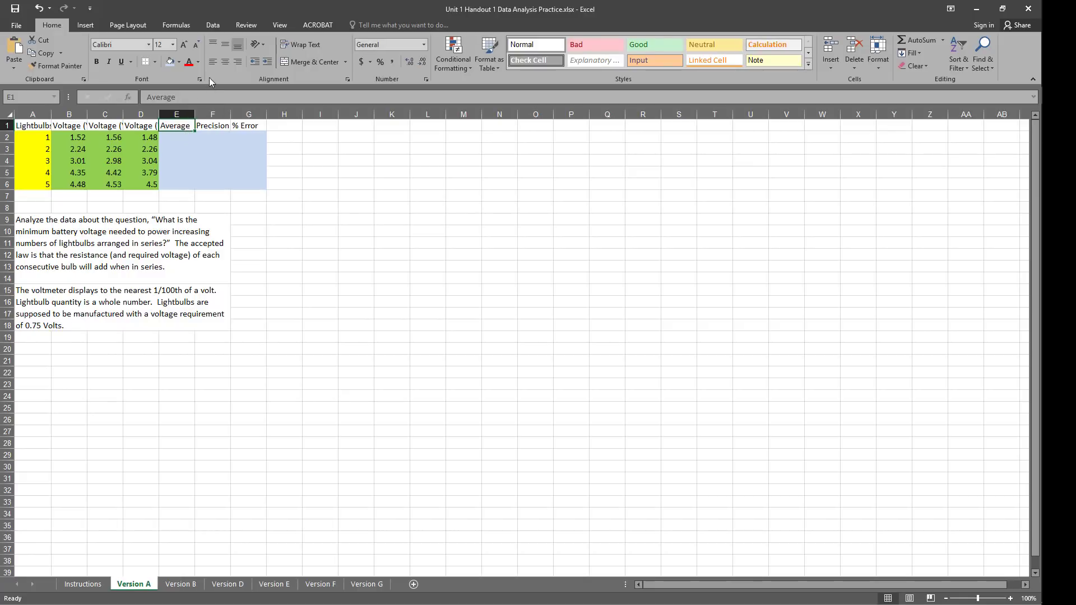
Extend the Average header in E1 to read "Average Voltage (V) +-0.005".
click(198, 97)
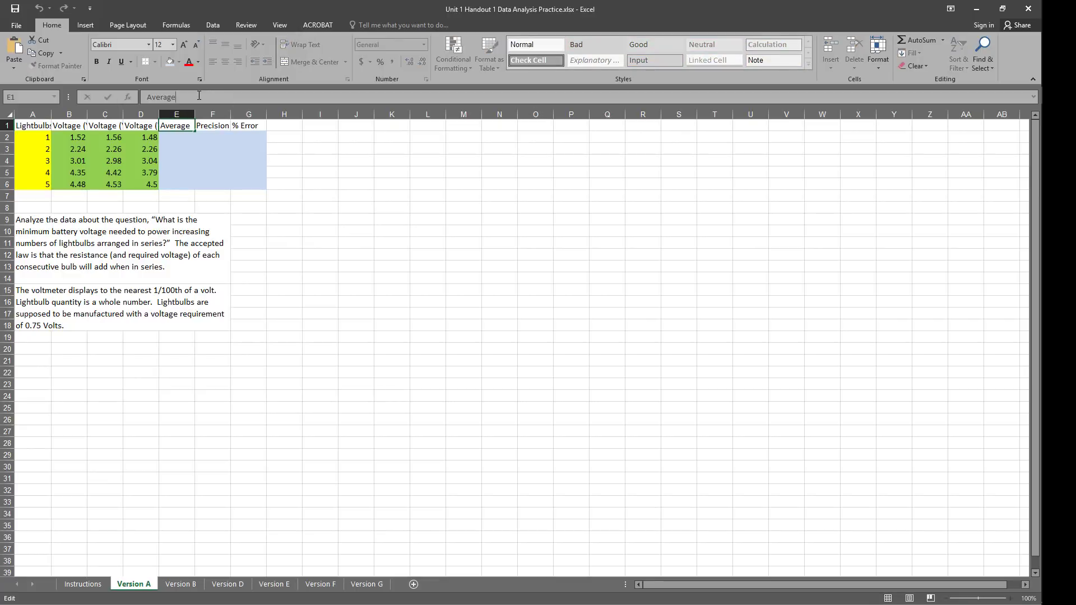
text(Voltage (V) +)
text(-0.005)
key(Tab)
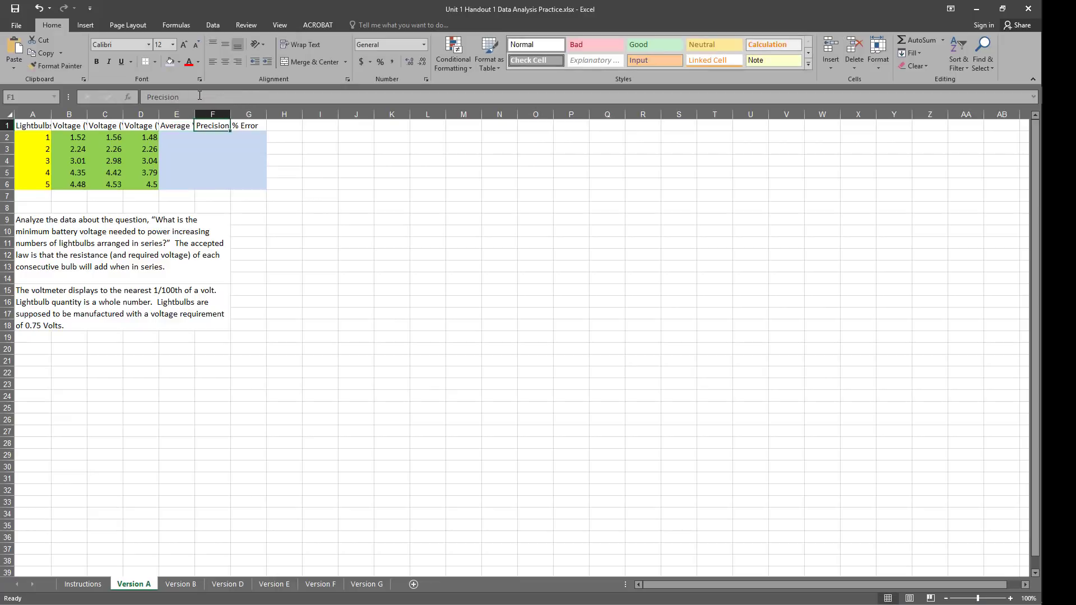
Add the unit (V) to the Precision header in F1 and return to the Instructions sheet.
click(195, 98)
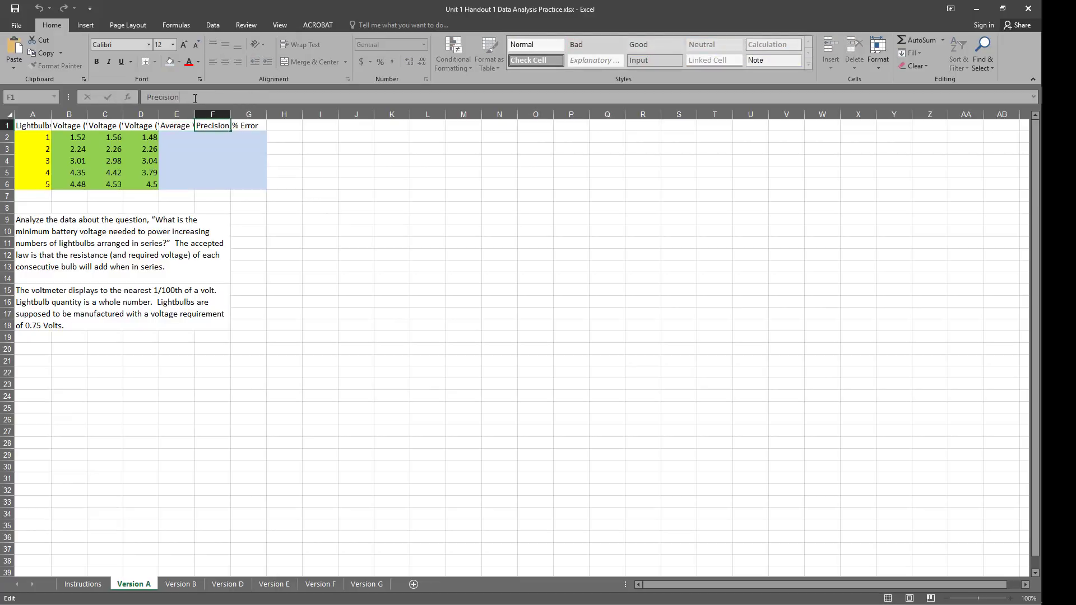
text((V))
key(Tab)
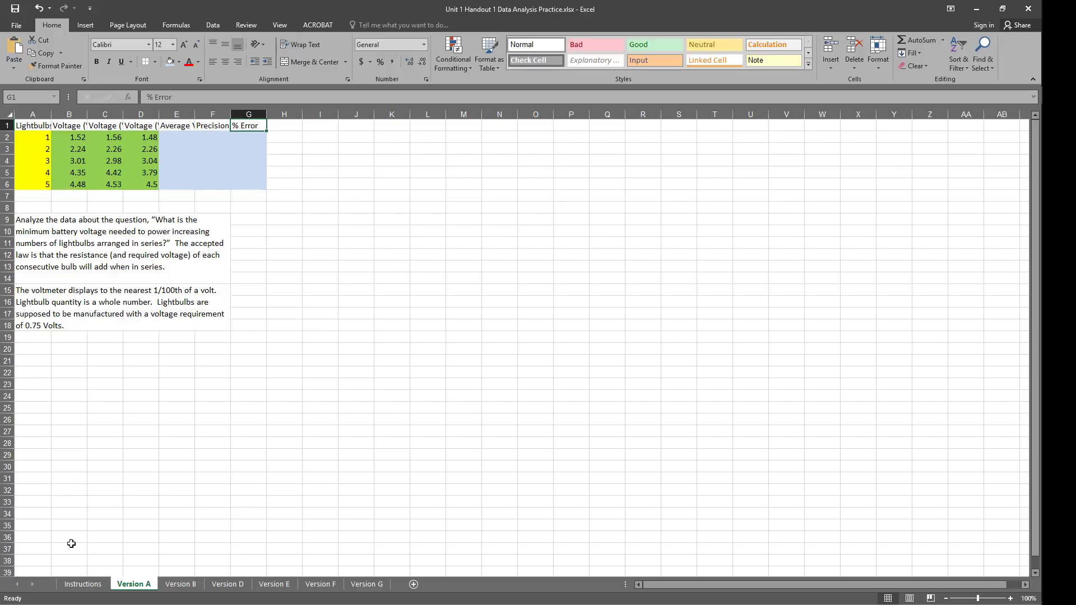
click(77, 585)
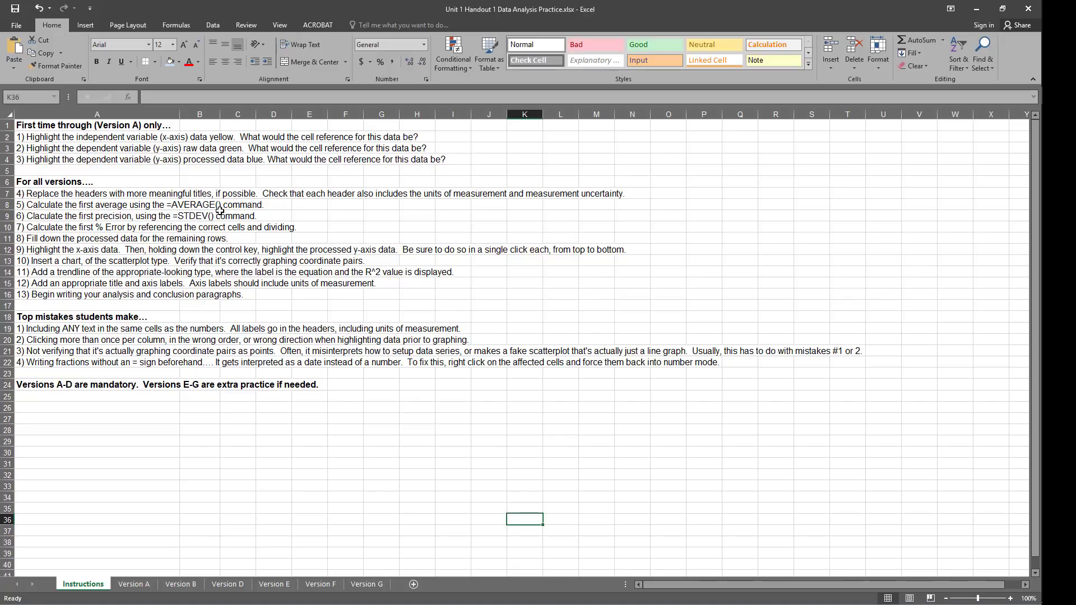
On the Version A sheet, calculate the first average voltage in E2 with =AVERAGE(B2:D2).
click(135, 585)
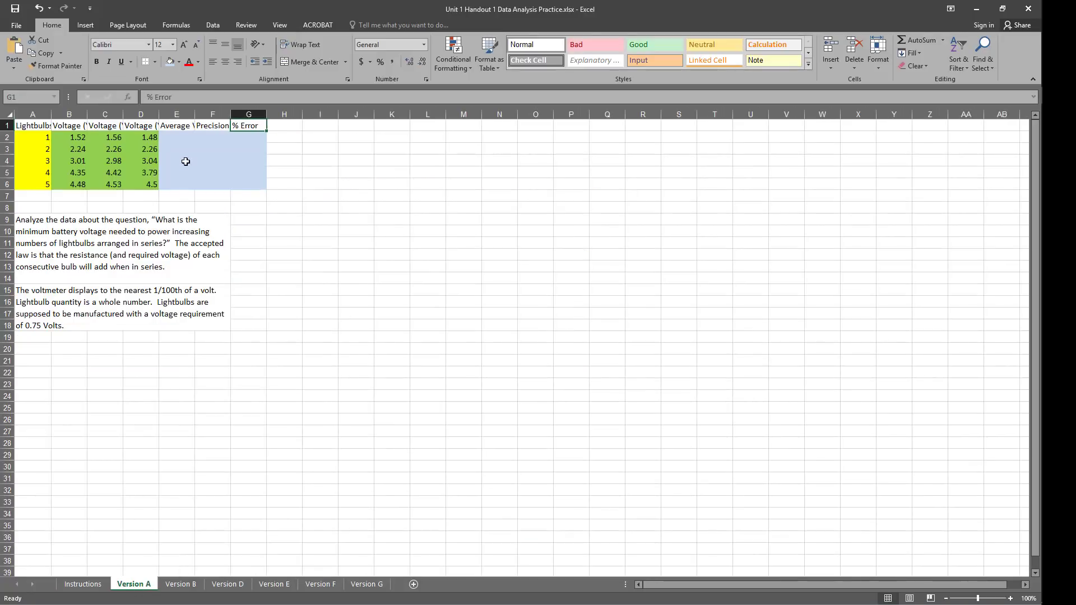
click(176, 138)
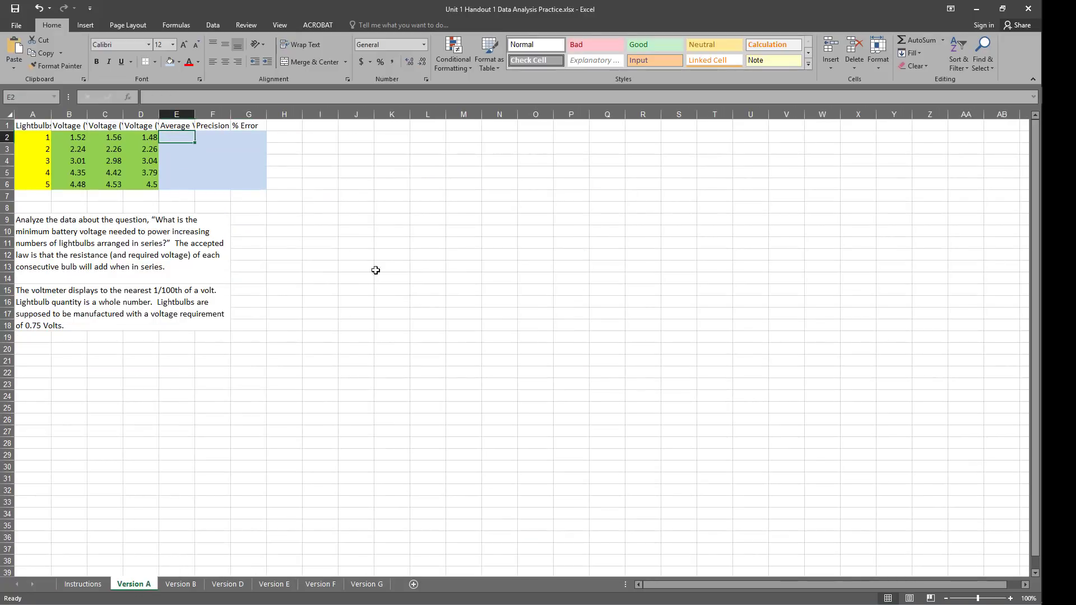
text(=)
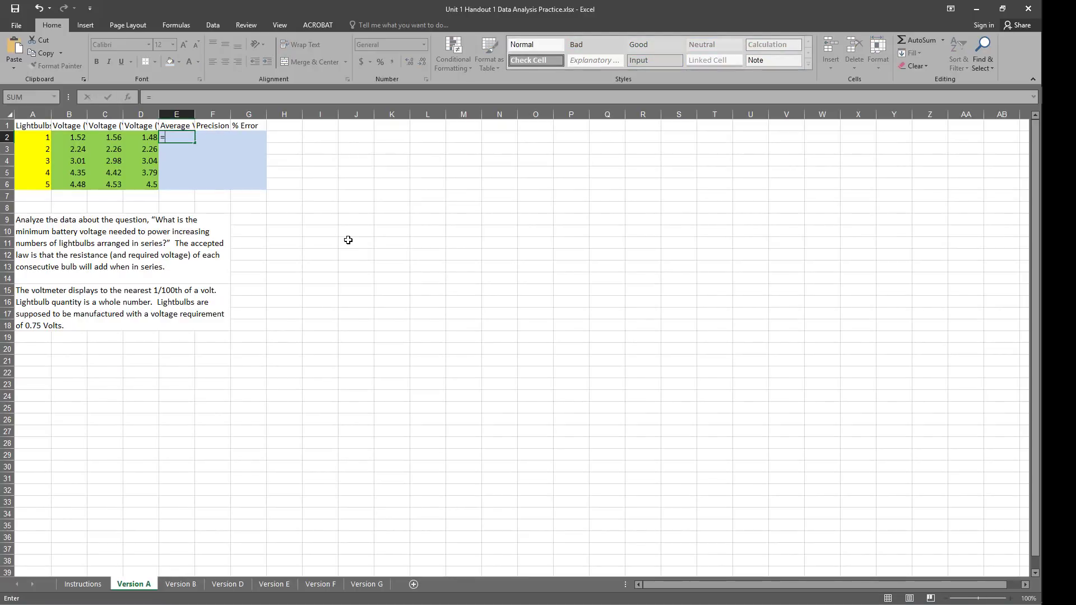
text(AVERAGE)
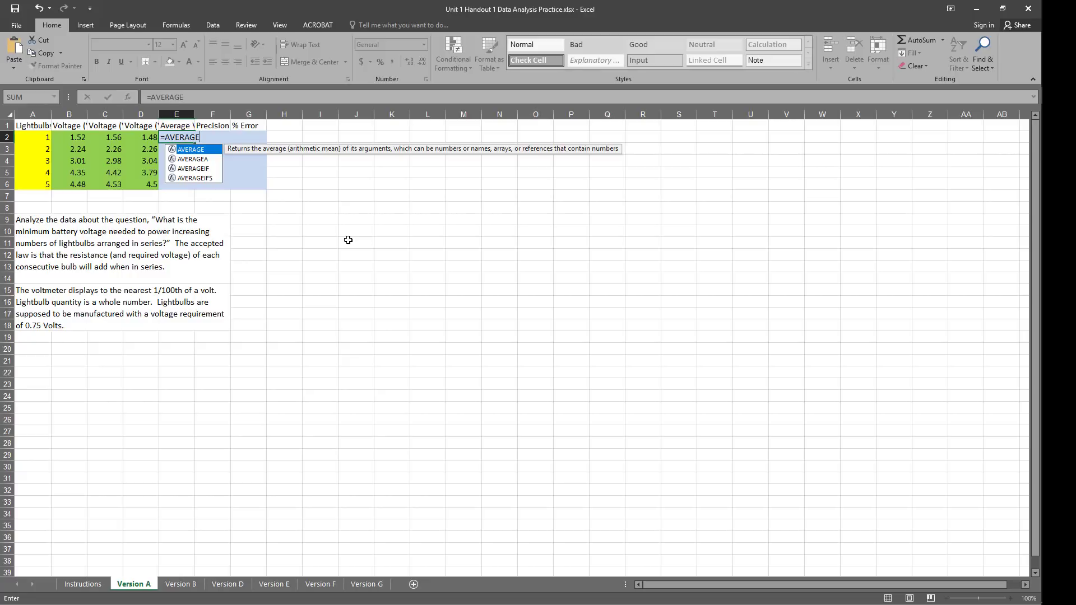
double_click(203, 150)
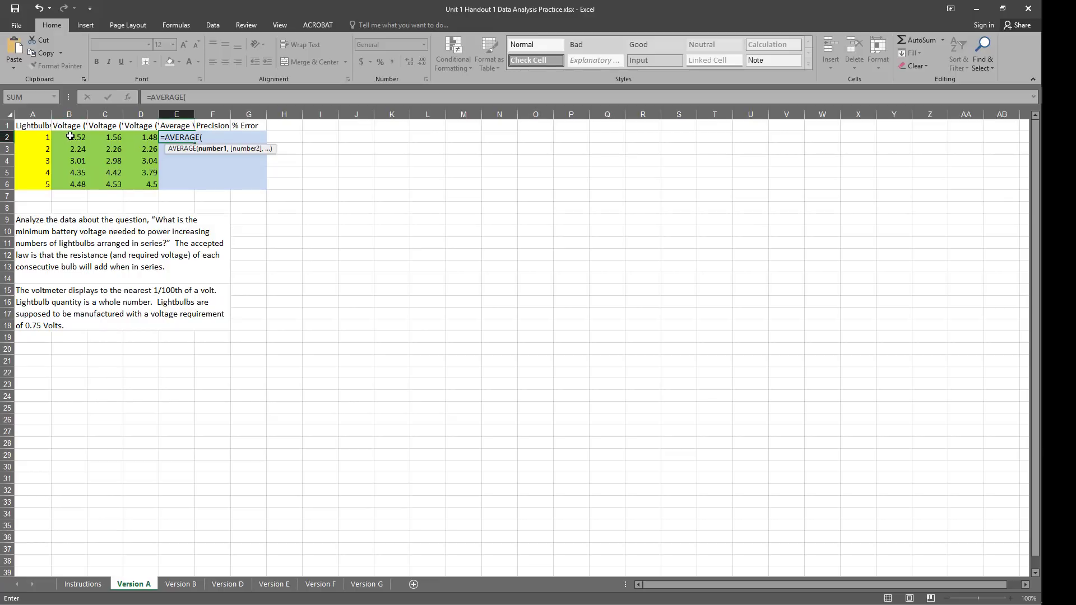
text(B2:)
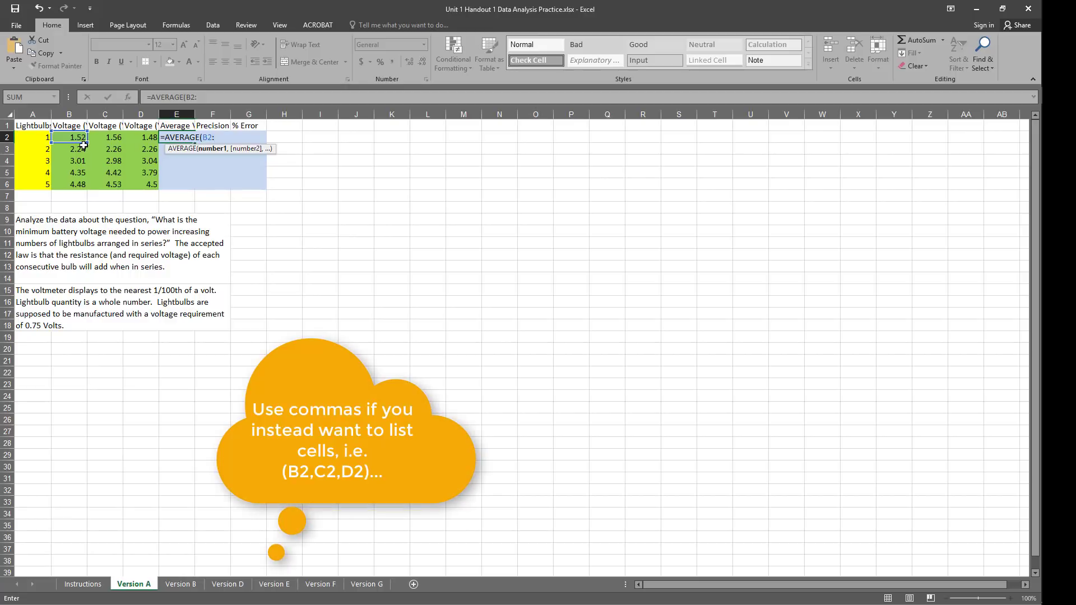
text(D2)
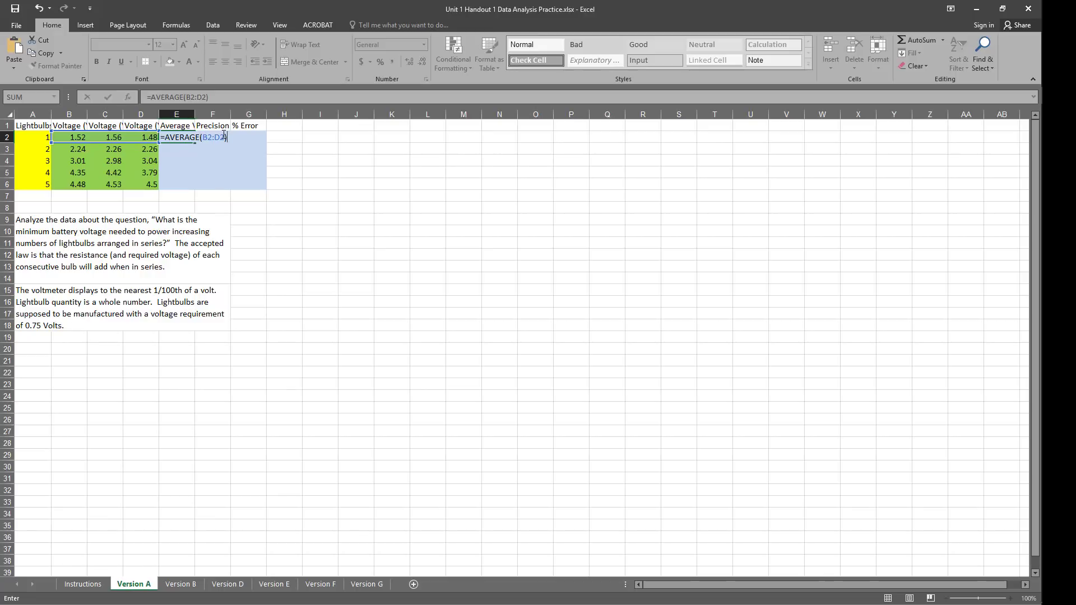
key(Return)
Calculate the first precision value in F2 with the formula =STDEV(B2:D2).
click(221, 135)
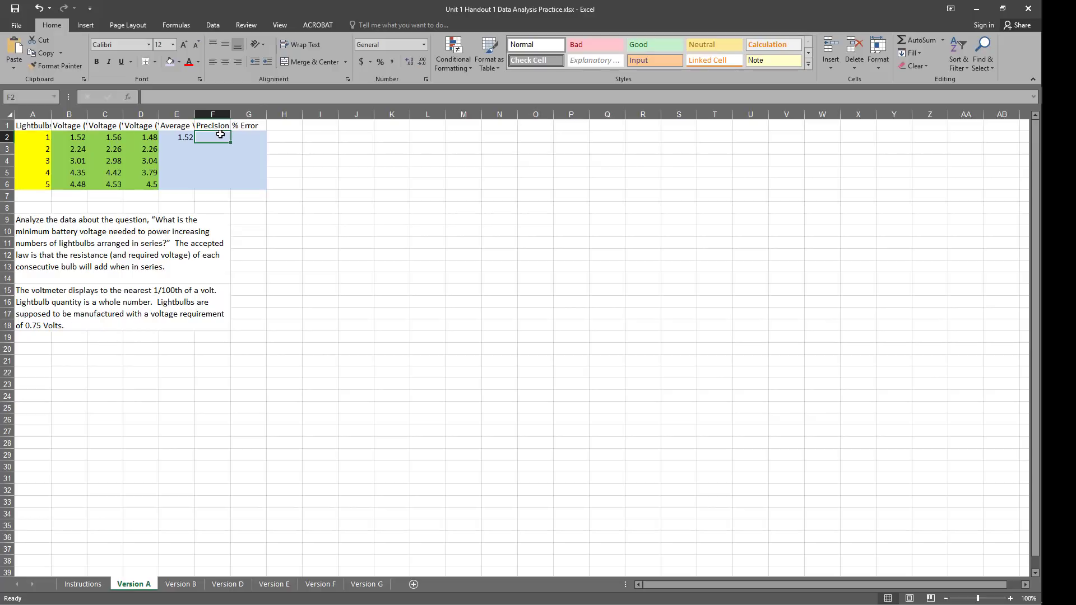
text(=)
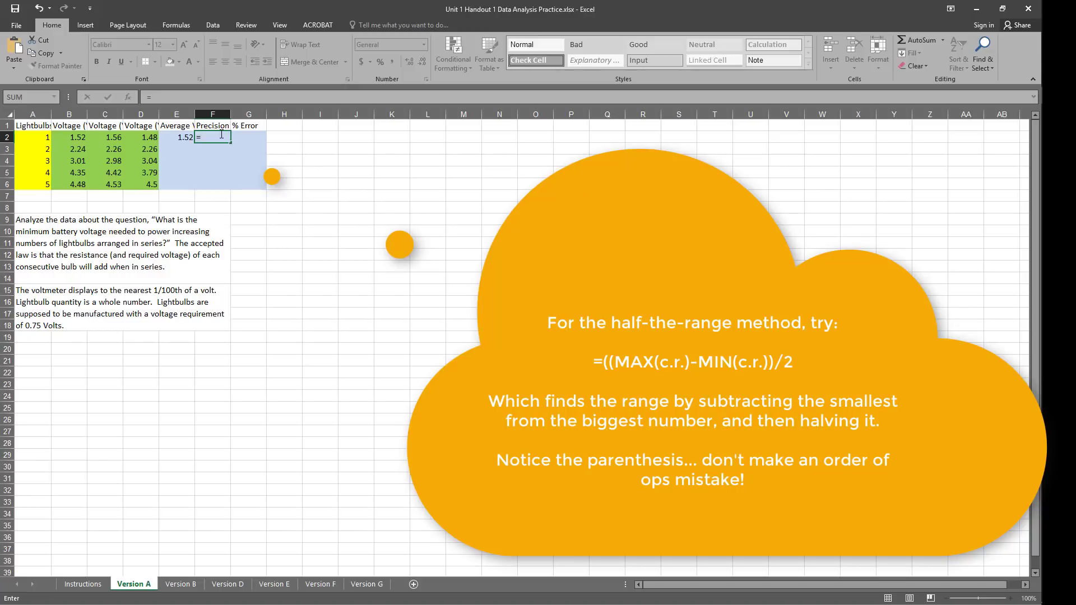
text(S)
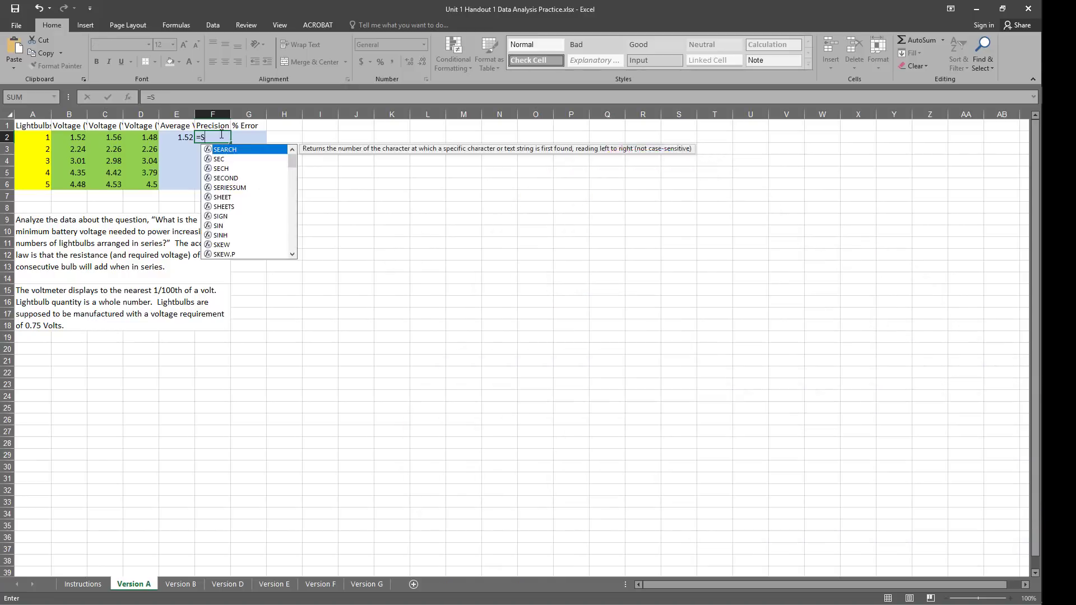
text(TDEV()
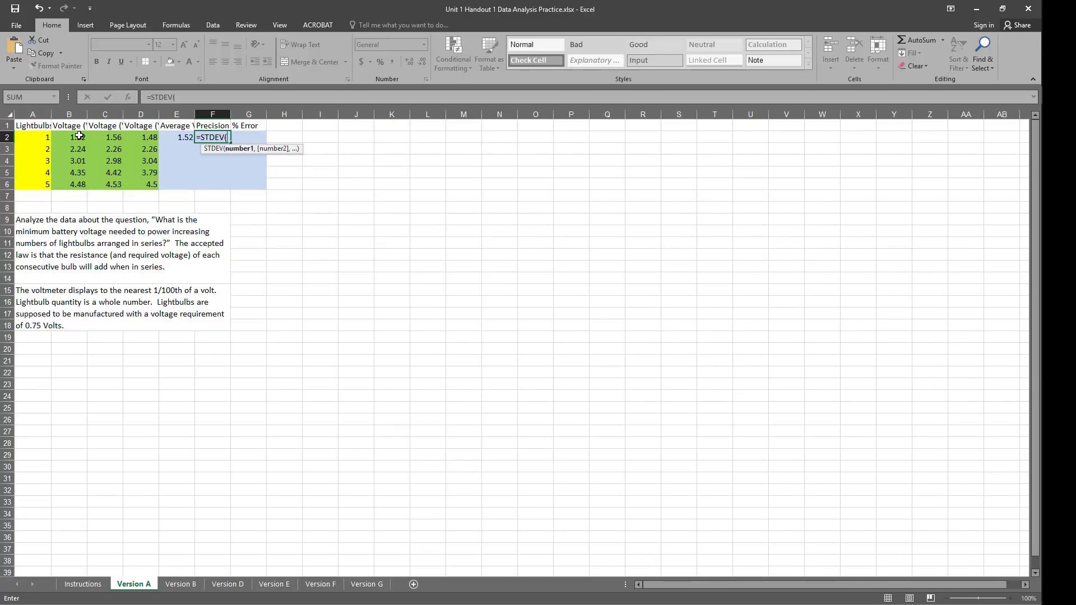
drag(80, 136, 148, 137)
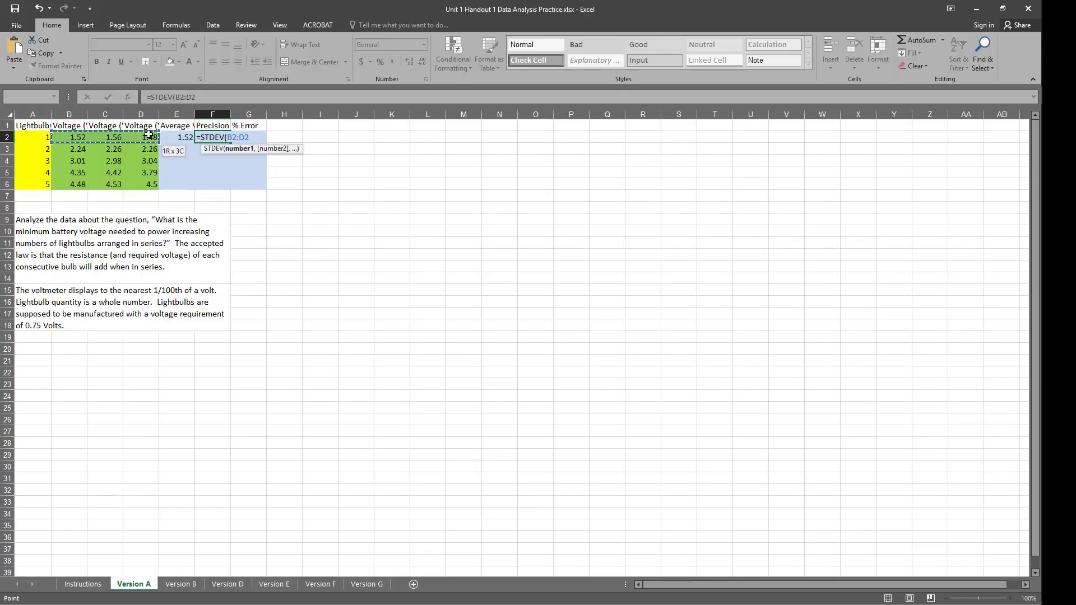
text())
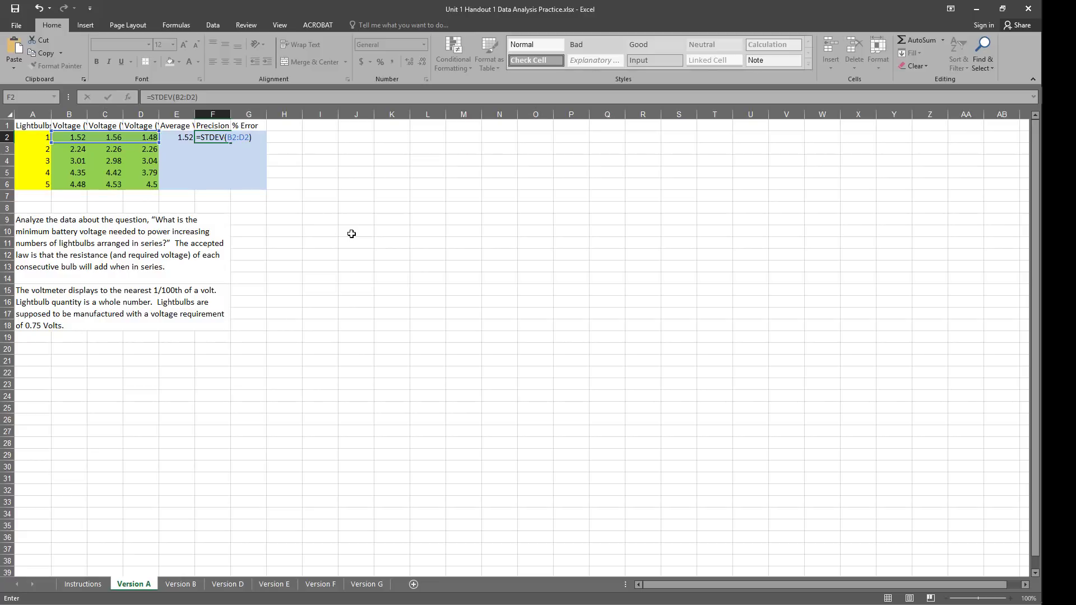
key(Return)
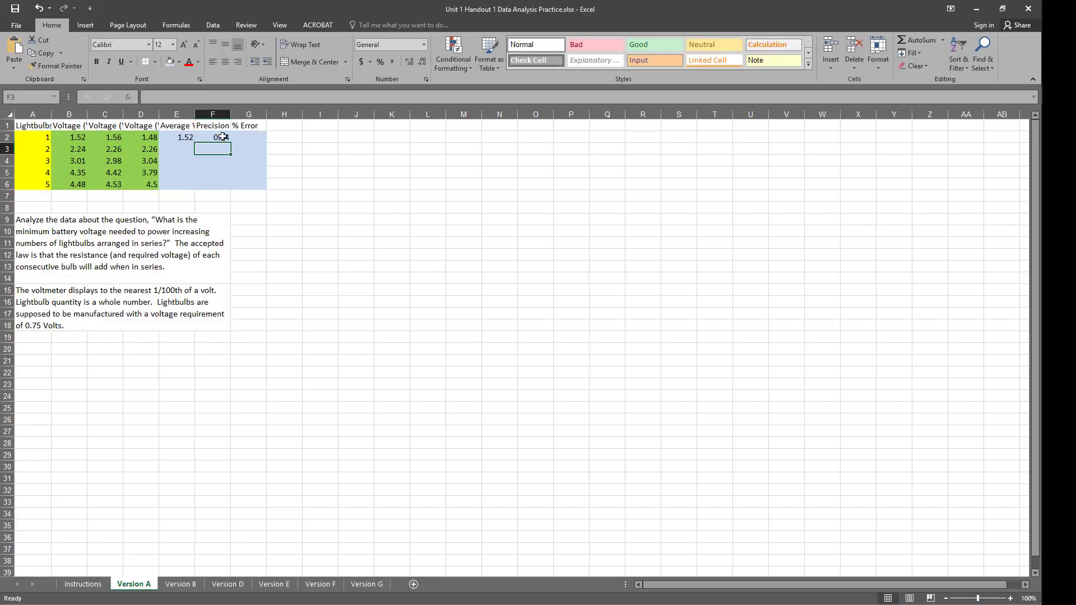